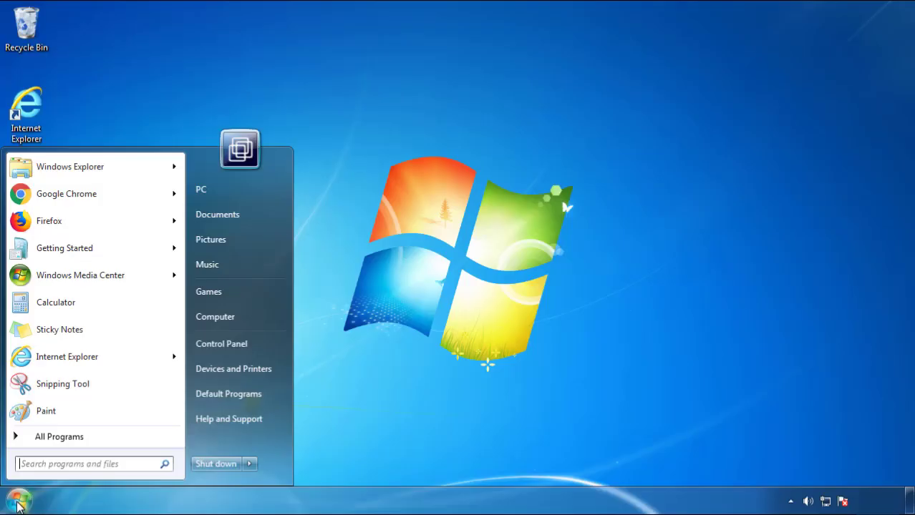
# - Open the installed programs list in Control Panel, sorted newest installed first
pyautogui.click(229, 342)
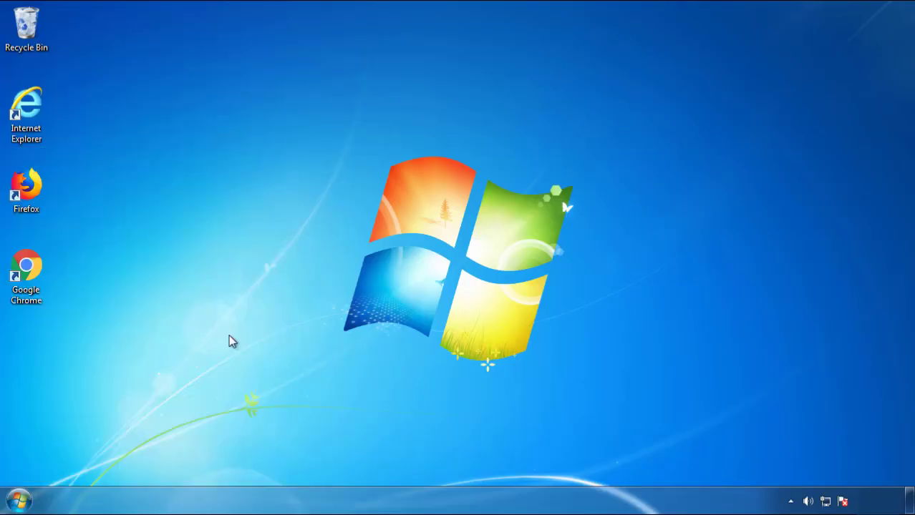
pyautogui.click(286, 269)
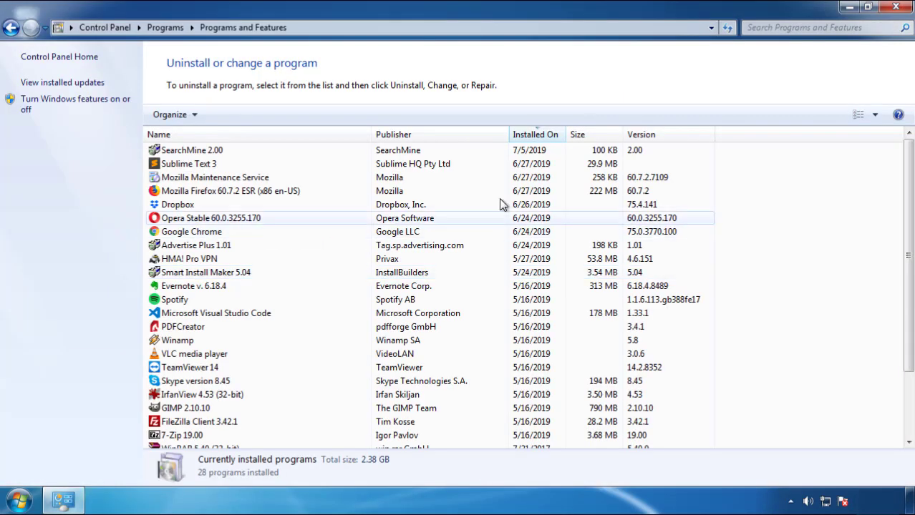
pyautogui.click(540, 136)
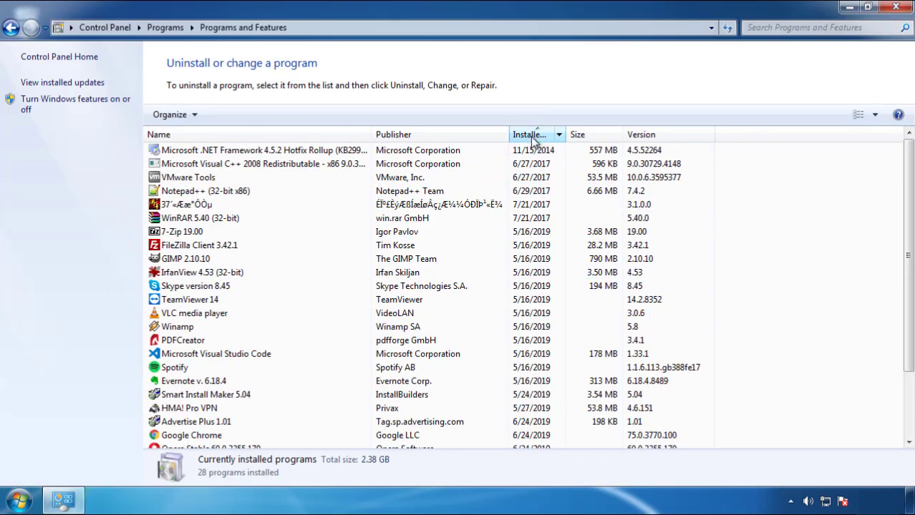
pyautogui.click(536, 135)
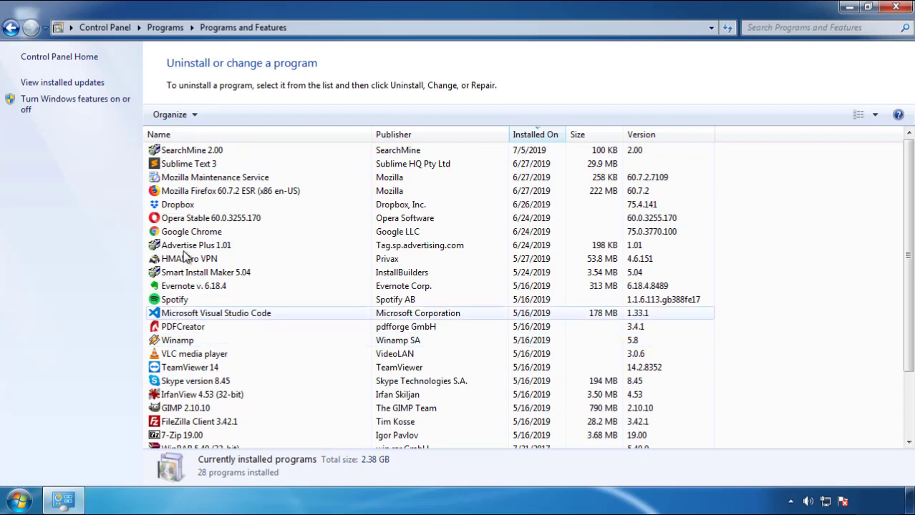
# - Uninstall SearchMine 2.00 and finish its removal wizard
pyautogui.click(191, 152)
pyautogui.click(227, 115)
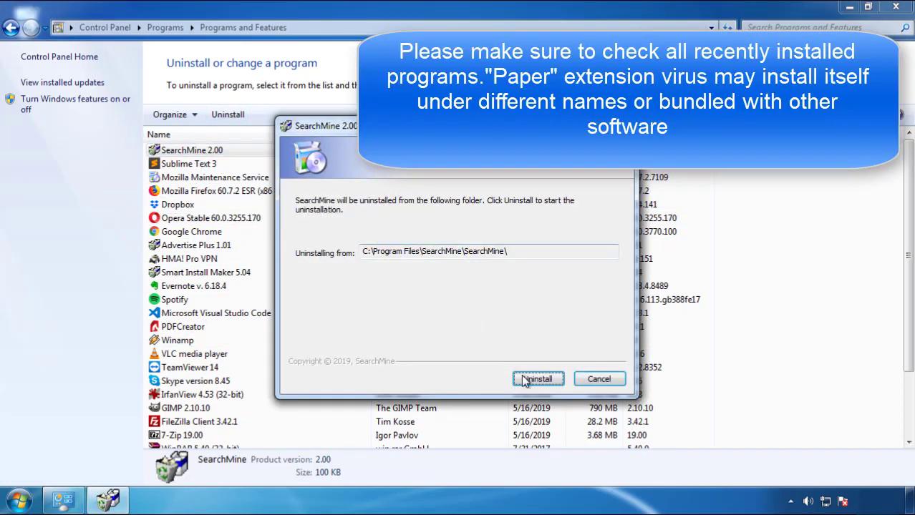
pyautogui.click(537, 380)
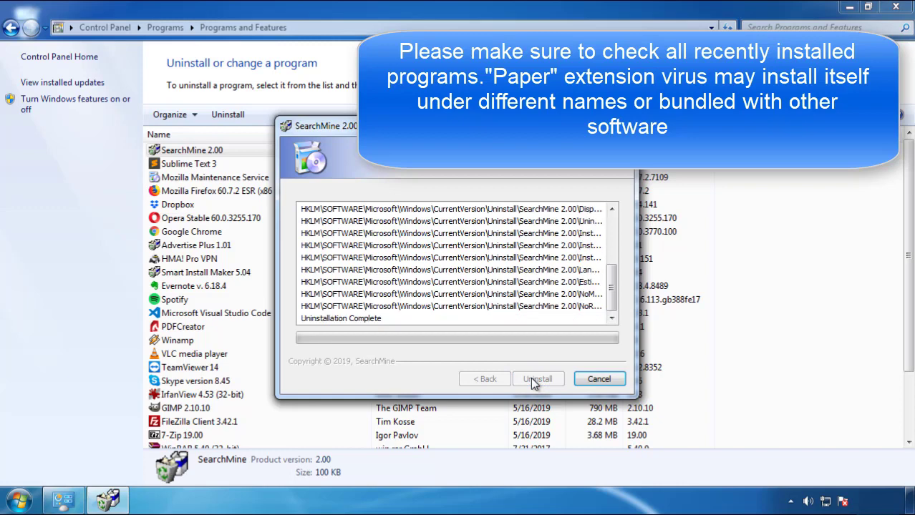
pyautogui.click(537, 379)
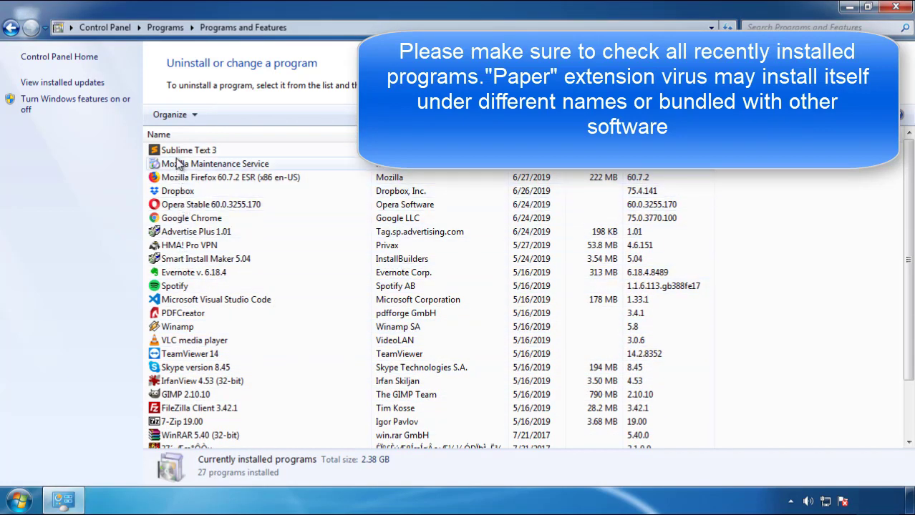
# - Close Programs and Features, restart Windows and pick Safe Mode from the boot menu
pyautogui.click(897, 8)
pyautogui.click(18, 499)
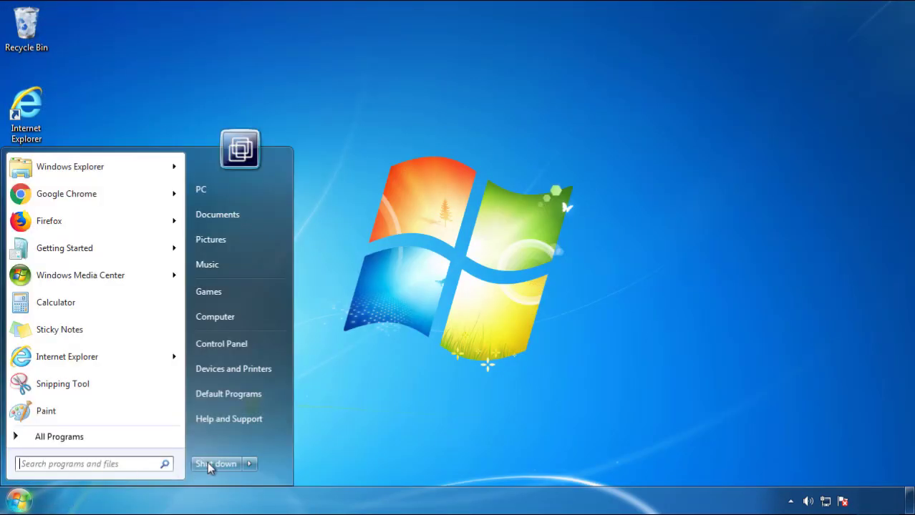
pyautogui.click(249, 464)
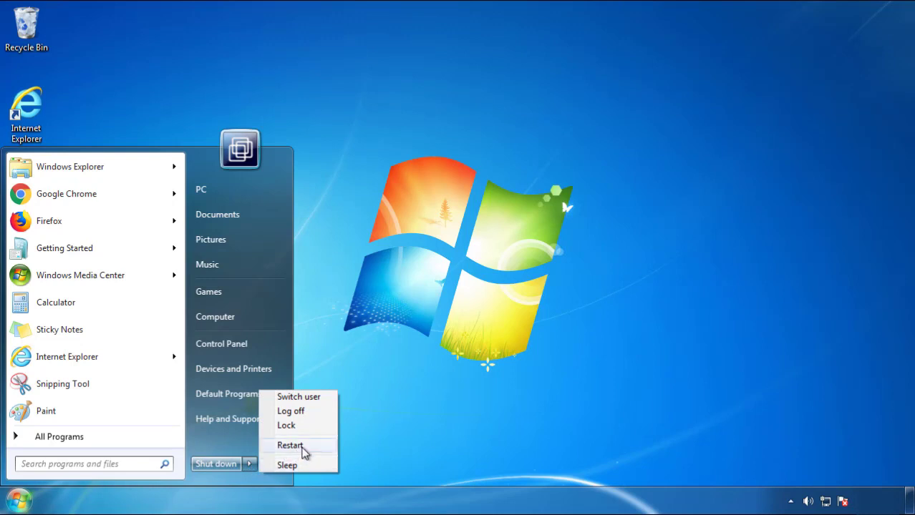
pyautogui.click(472, 429)
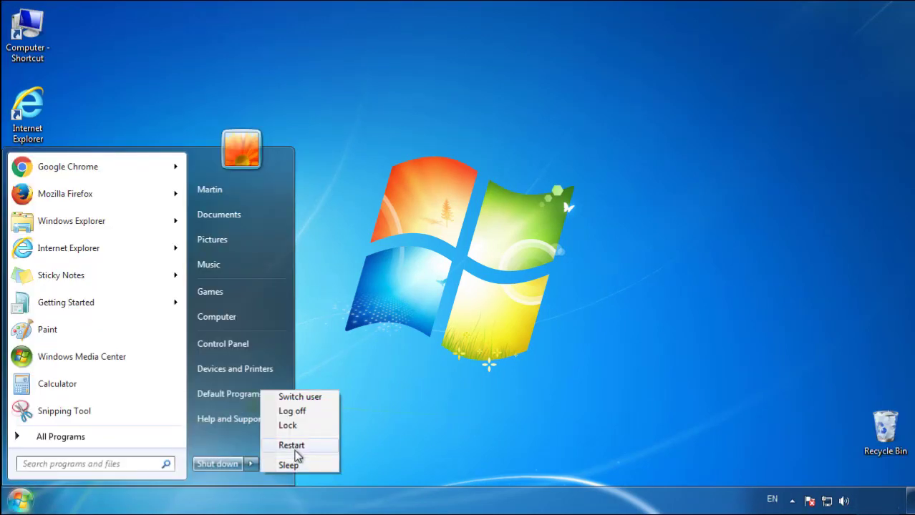
pyautogui.click(296, 453)
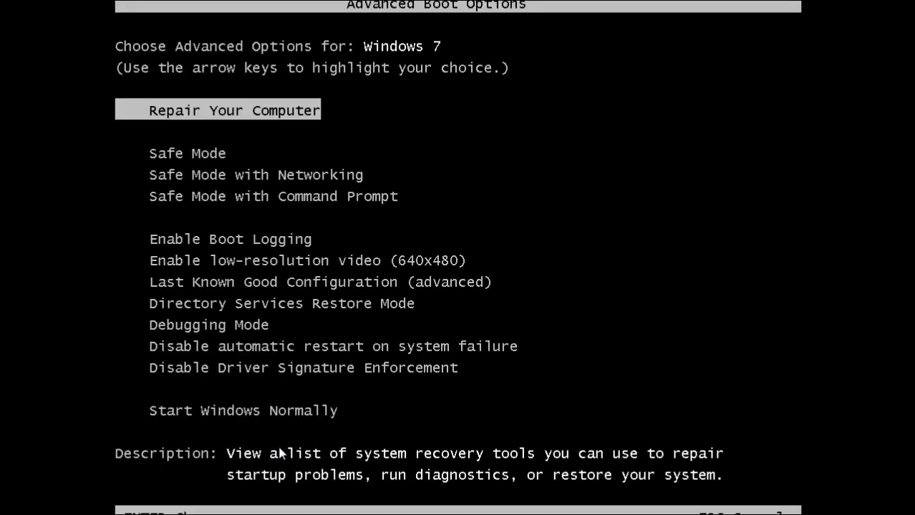
pyautogui.press('Down')
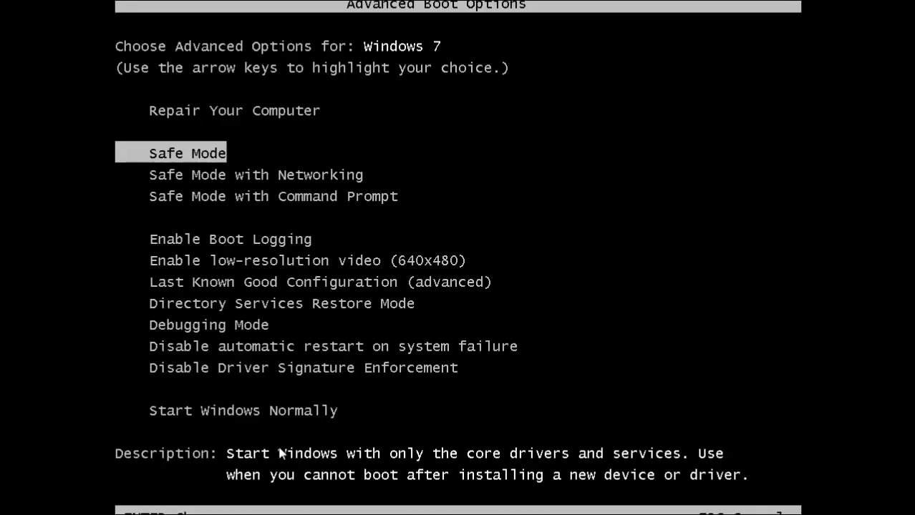
pyautogui.press('Return')
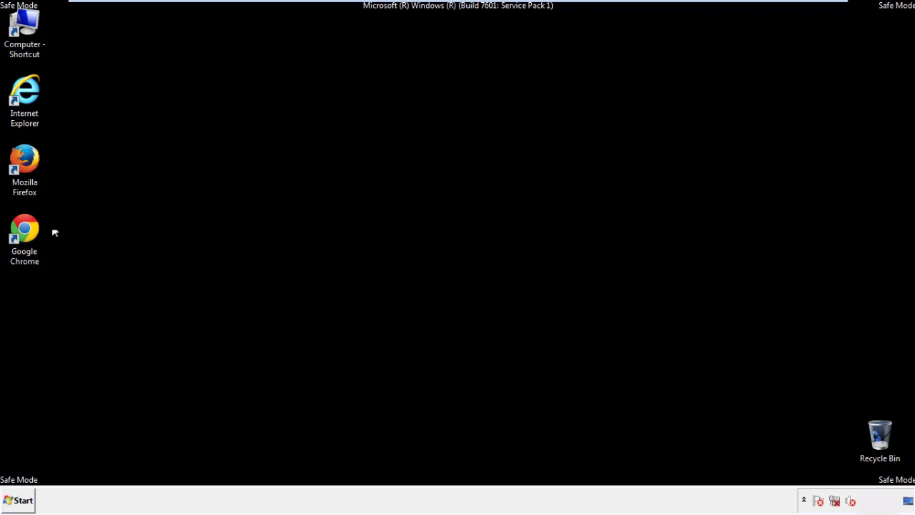
# - Launch Firefox, decline the default-browser prompt and keep the menu bar visible
pyautogui.doubleClick(32, 166)
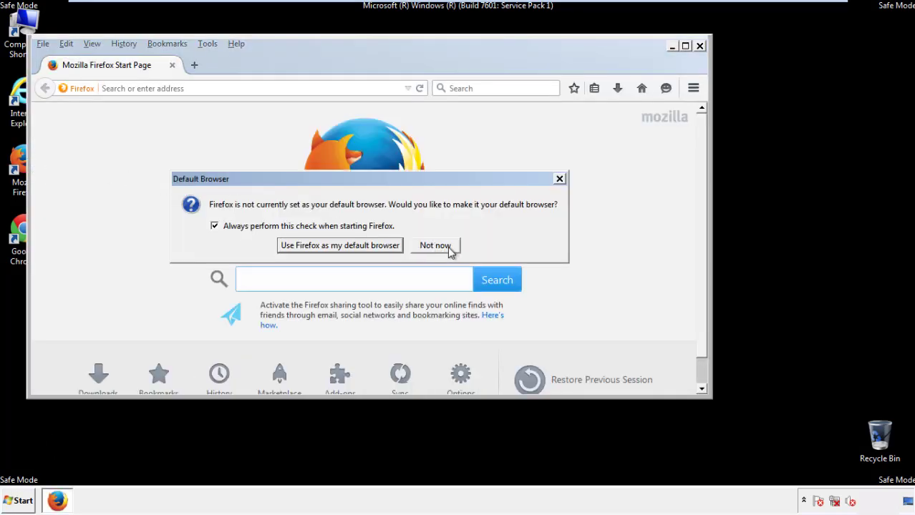
pyautogui.click(435, 245)
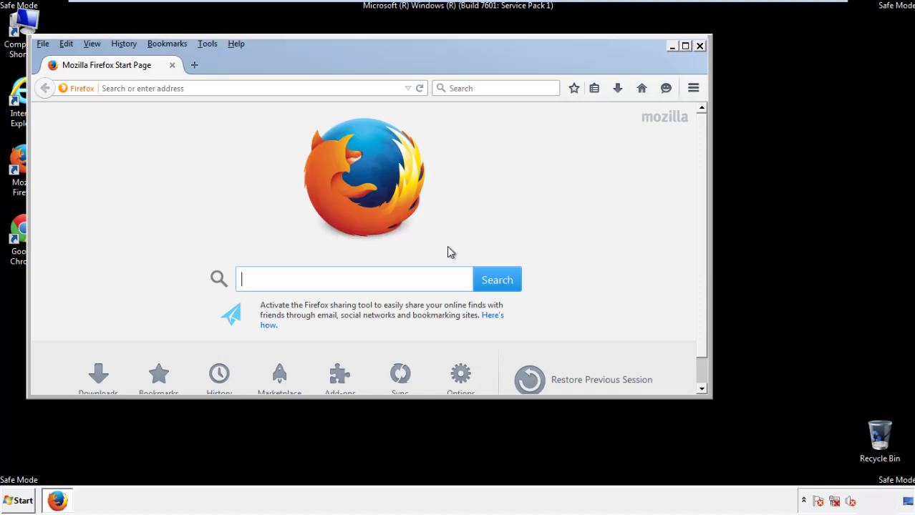
pyautogui.rightClick(282, 61)
pyautogui.click(308, 111)
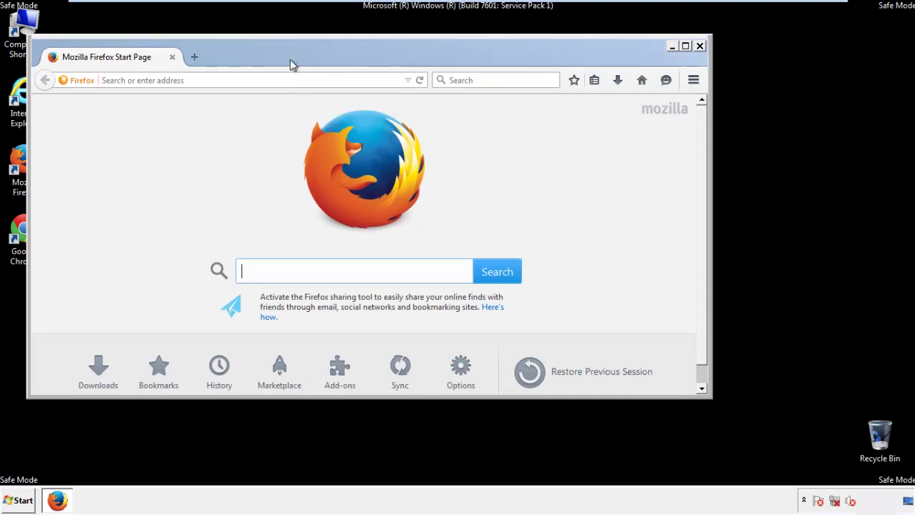
pyautogui.rightClick(289, 61)
pyautogui.click(298, 111)
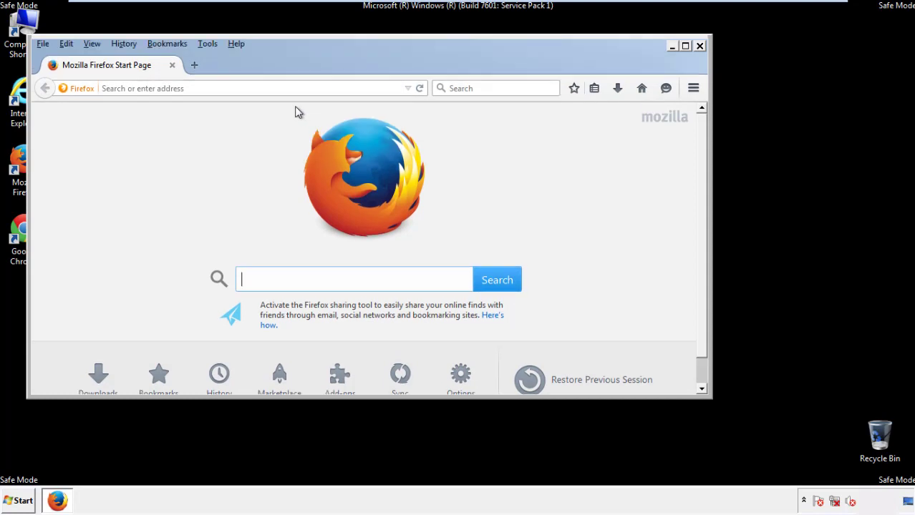
# - Clear Firefox's recent history for Everything with all data categories checked
pyautogui.click(124, 44)
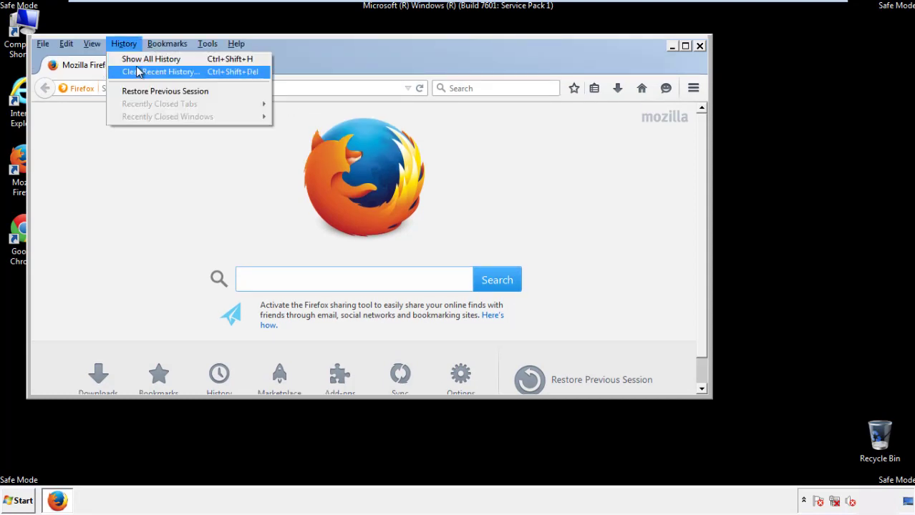
pyautogui.click(138, 73)
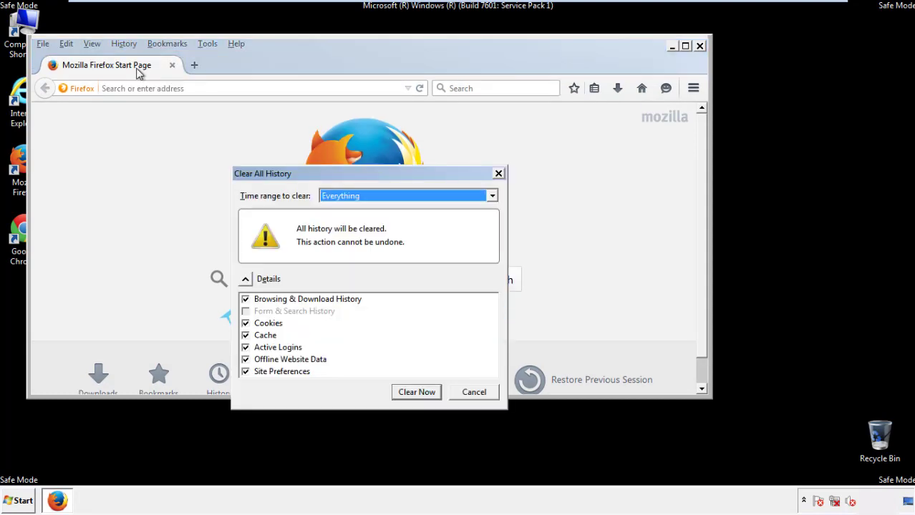
pyautogui.click(340, 198)
pyautogui.click(342, 269)
pyautogui.click(245, 361)
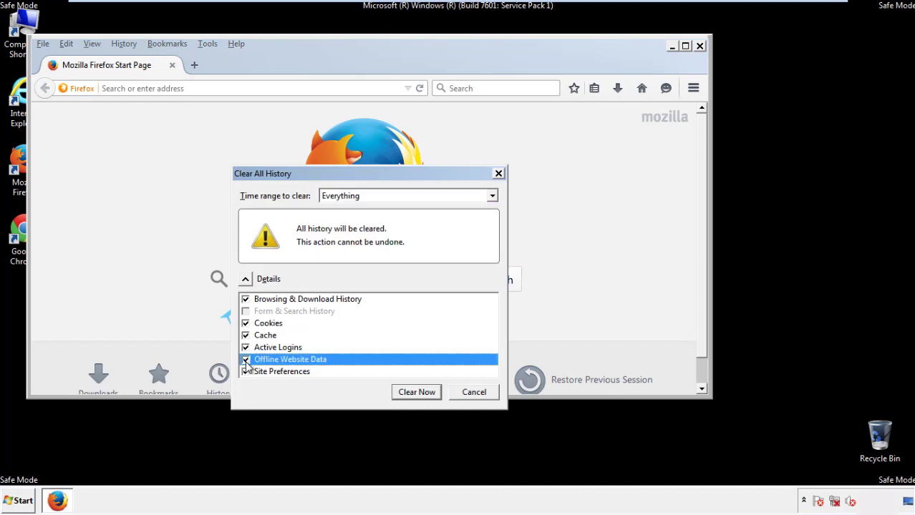
pyautogui.click(245, 374)
pyautogui.click(246, 374)
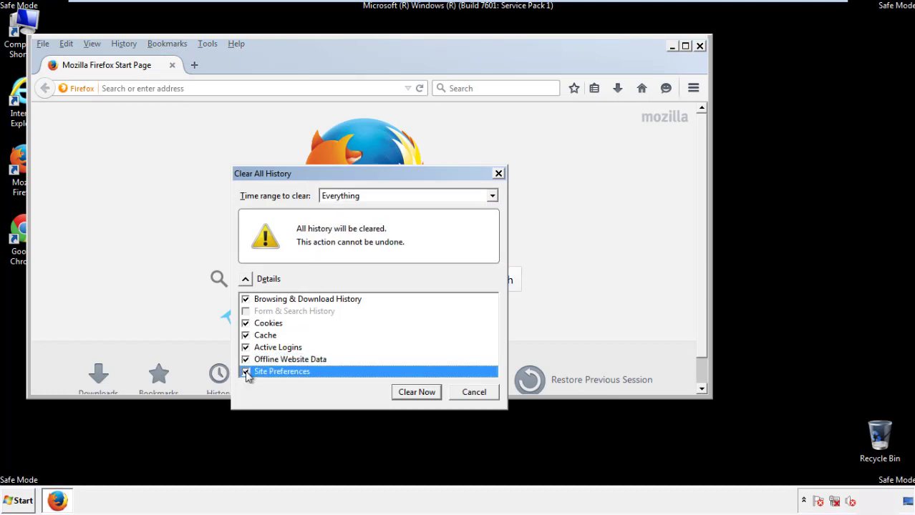
pyautogui.click(416, 393)
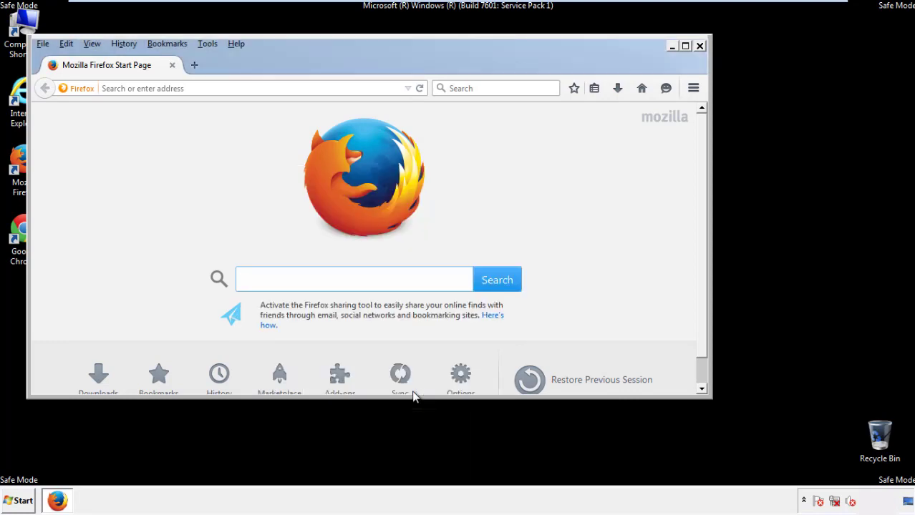
# - Refresh Firefox from Troubleshooting Information and decline the default-browser prompt afterwards
pyautogui.click(235, 43)
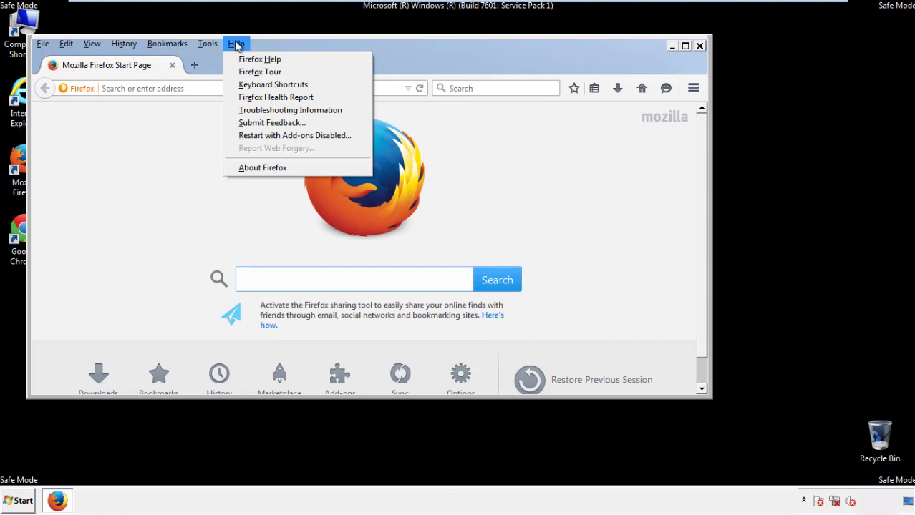
pyautogui.click(265, 111)
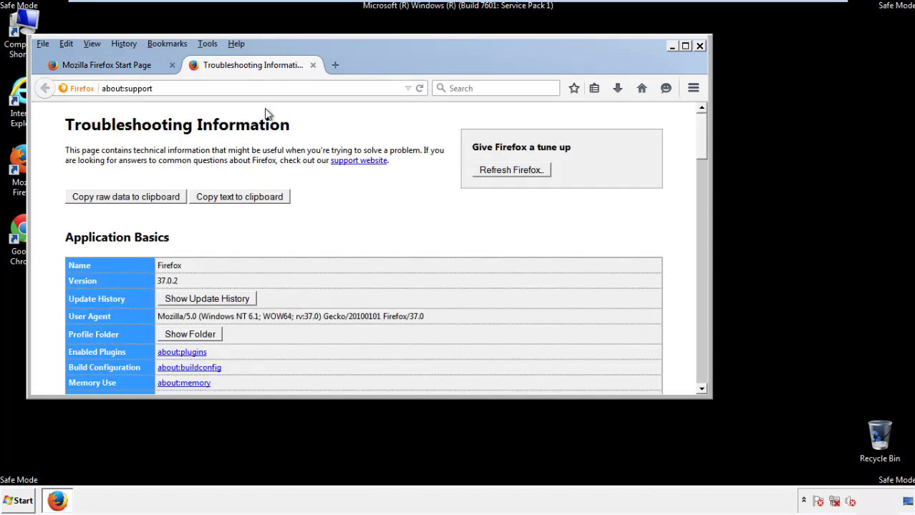
pyautogui.click(530, 172)
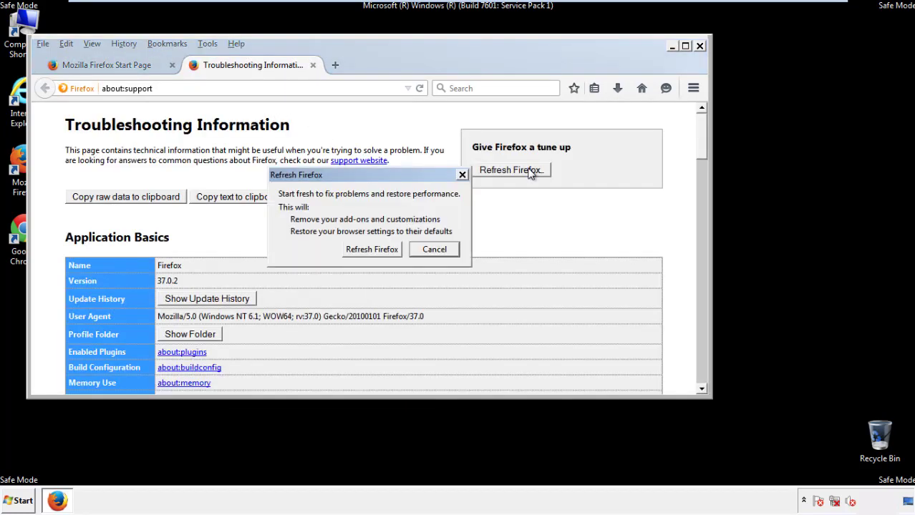
pyautogui.click(372, 250)
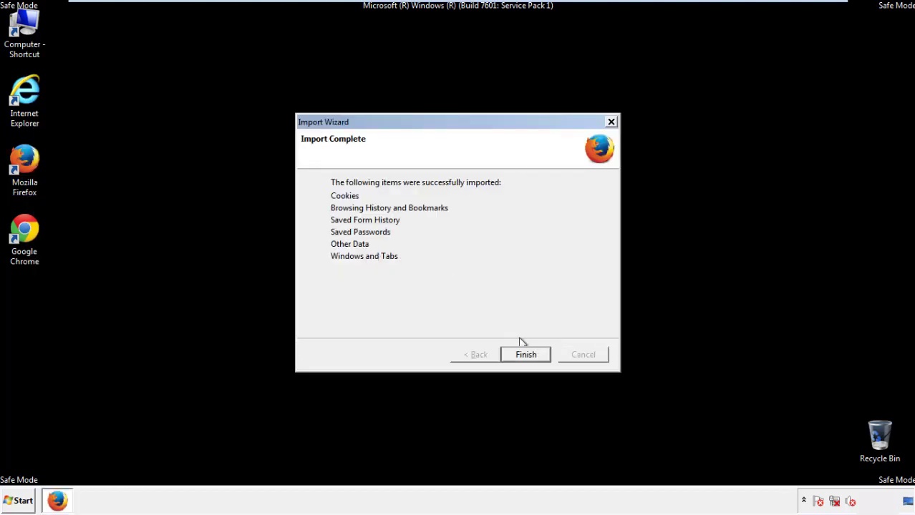
pyautogui.click(526, 355)
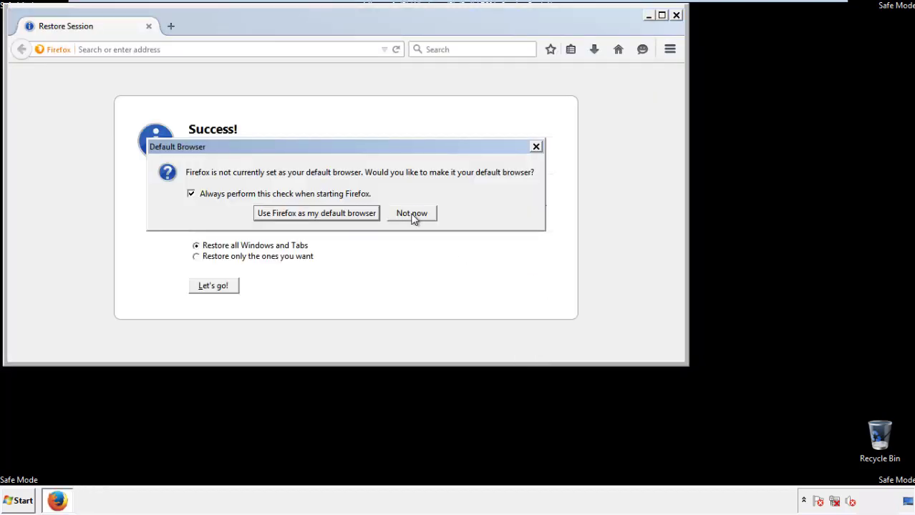
pyautogui.click(412, 214)
# - Close Firefox and launch Google Chrome from its desktop shortcut
pyautogui.click(676, 15)
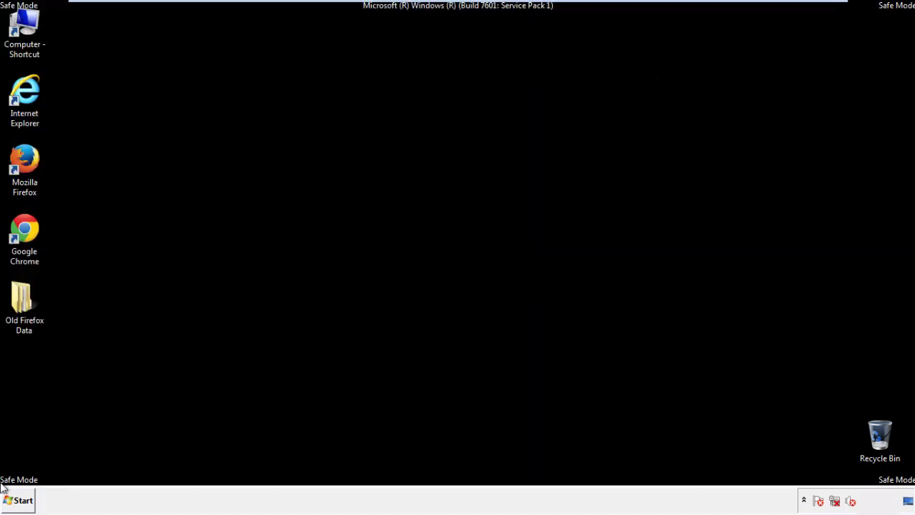
pyautogui.click(22, 228)
pyautogui.doubleClick(21, 228)
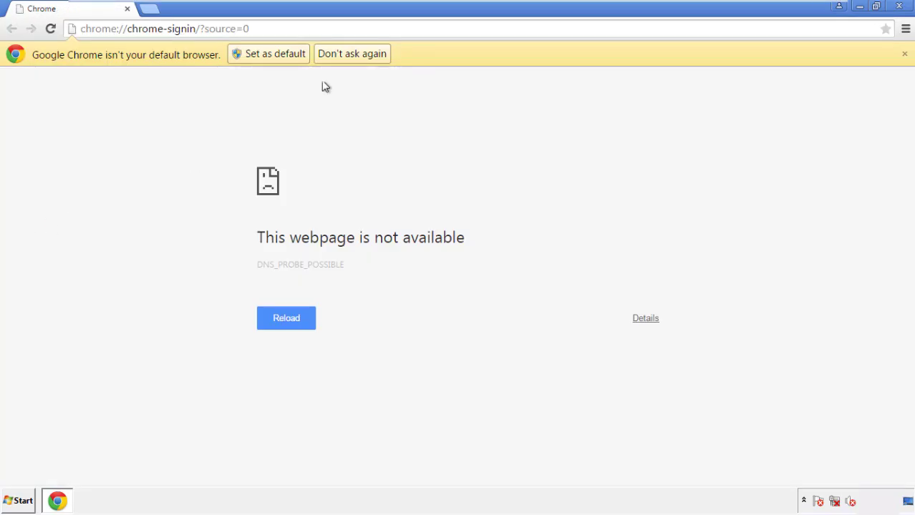
# - Dismiss Chrome's default-browser prompt permanently and open Clear browsing data from Settings > History
pyautogui.click(367, 54)
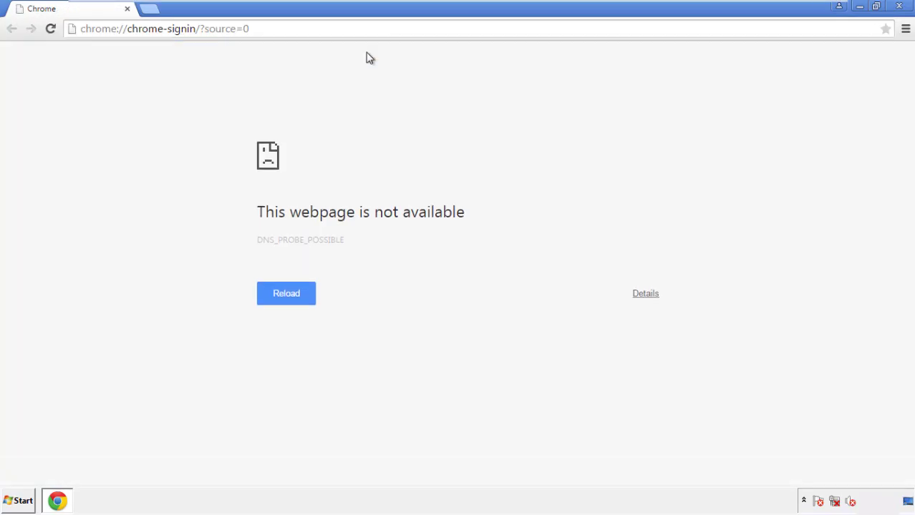
pyautogui.click(905, 30)
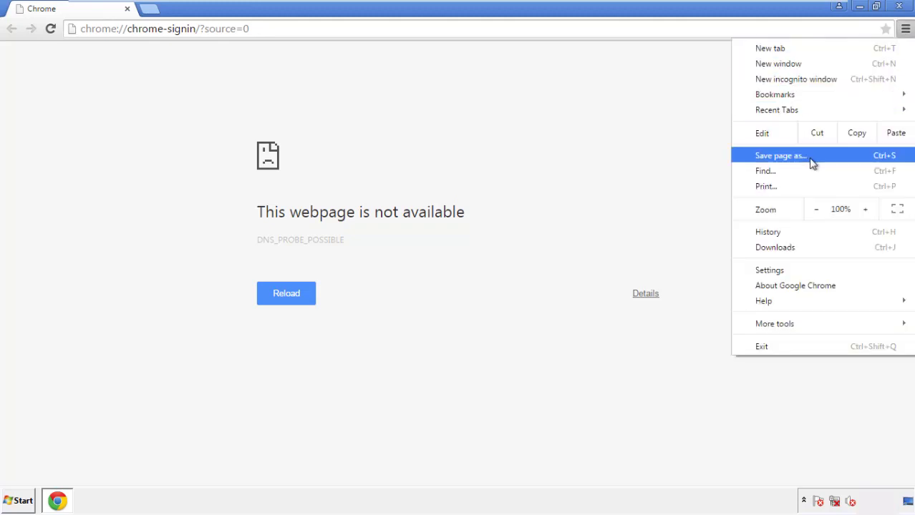
pyautogui.click(772, 270)
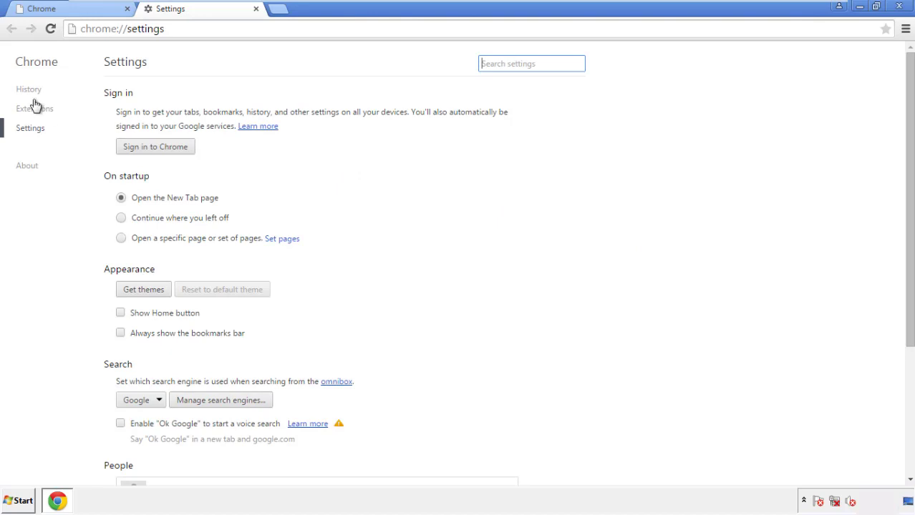
pyautogui.click(32, 91)
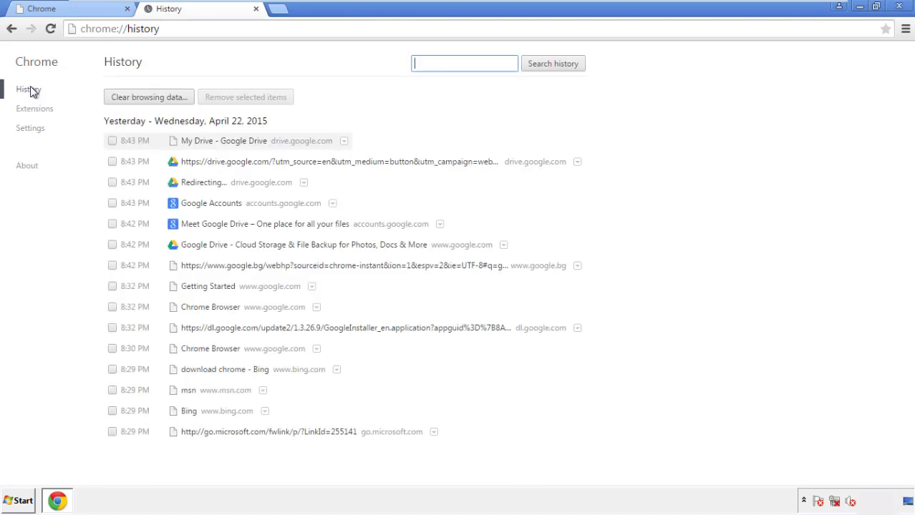
pyautogui.click(138, 100)
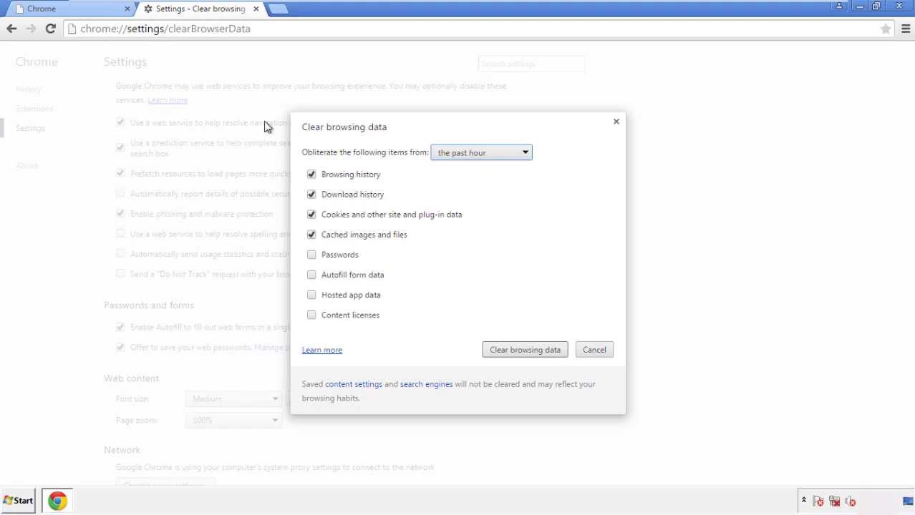
# - Clear Chrome data from the beginning of time, adding Autofill form data and Content licenses
pyautogui.click(461, 154)
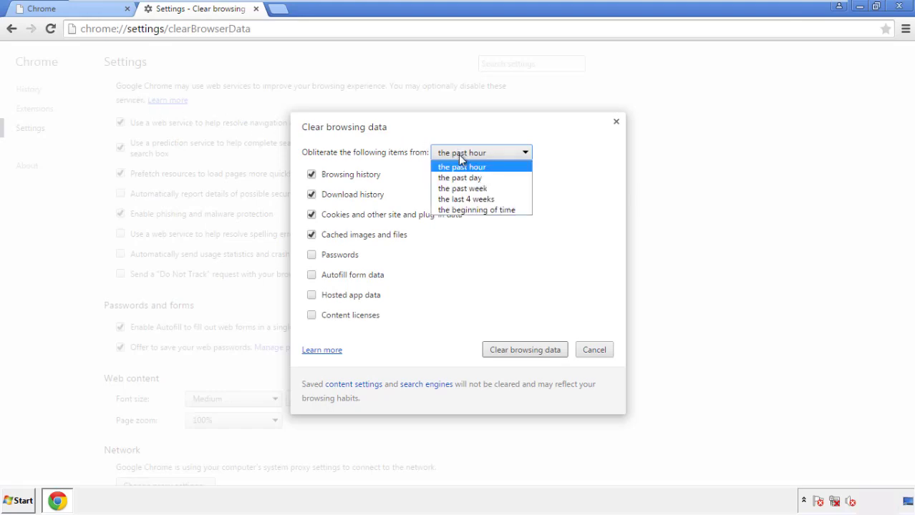
pyautogui.click(458, 211)
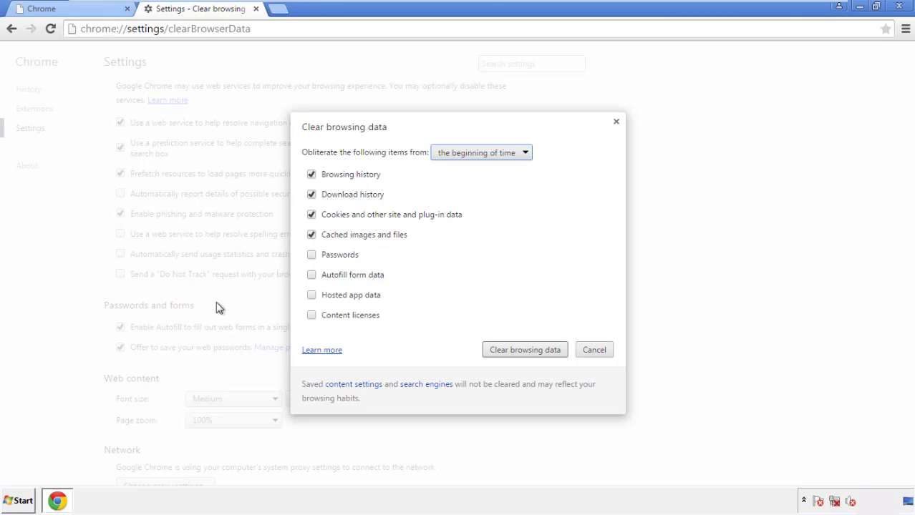
pyautogui.click(318, 279)
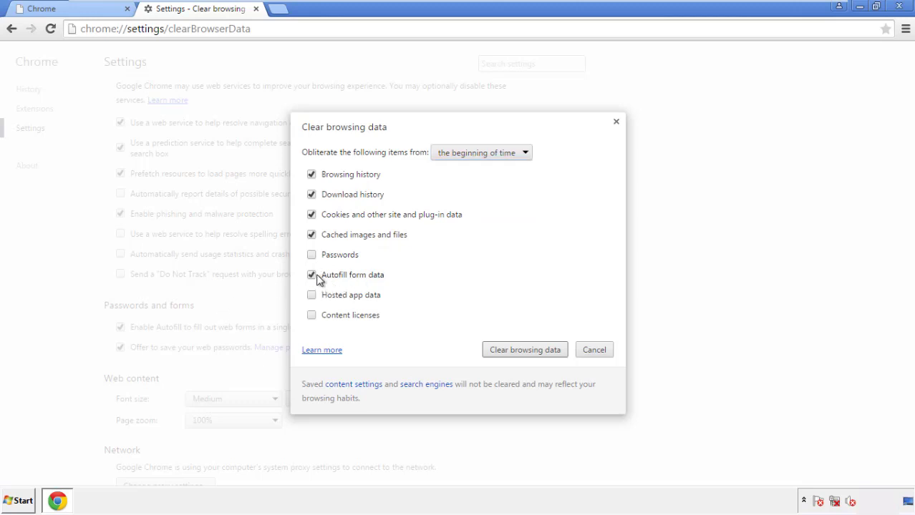
pyautogui.click(313, 317)
pyautogui.click(512, 354)
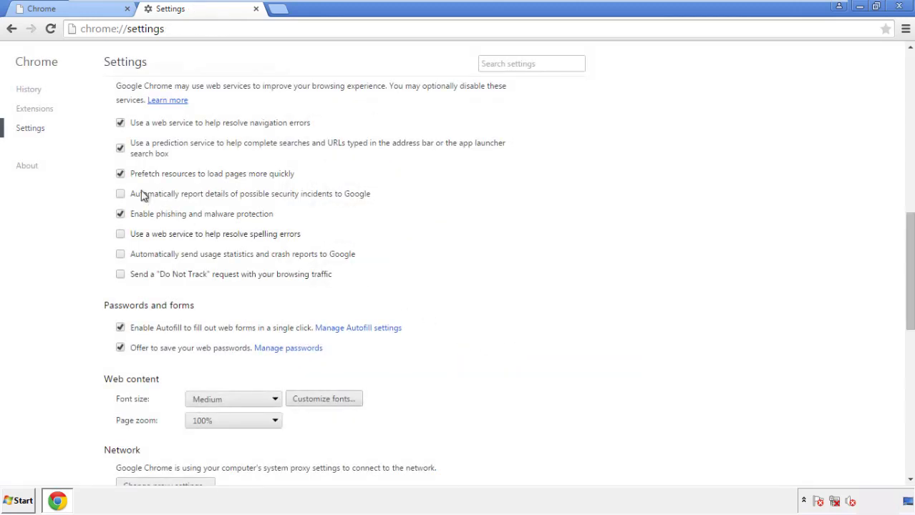
# - Reset Chrome's settings to their defaults and close the browser
pyautogui.moveTo(908, 217); pyautogui.dragTo(893, 399)
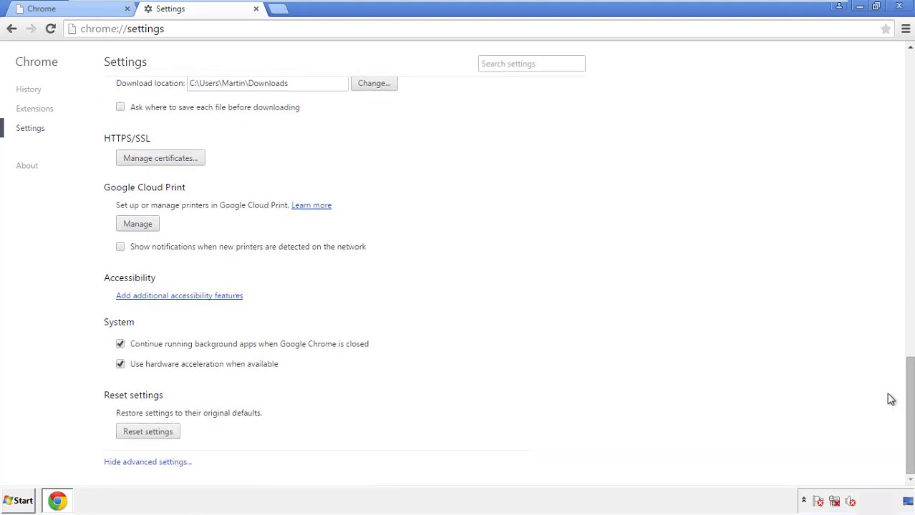
pyautogui.click(173, 436)
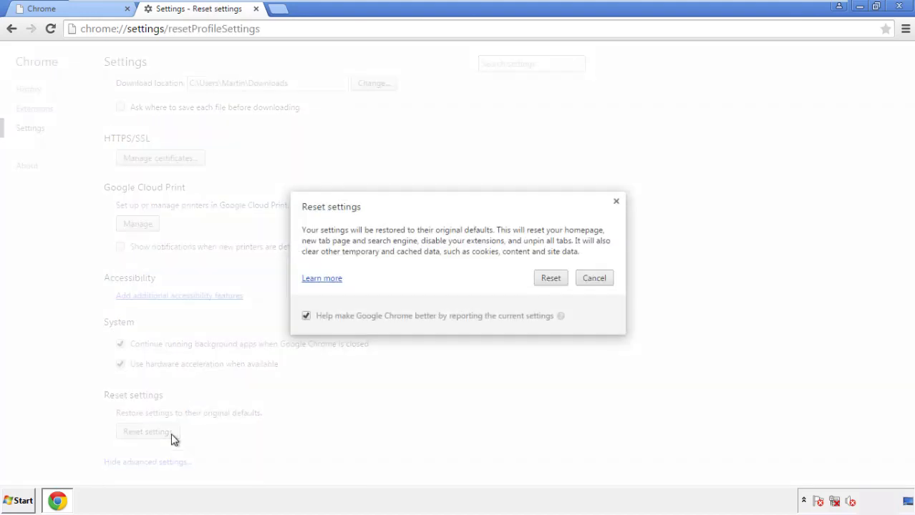
pyautogui.click(551, 279)
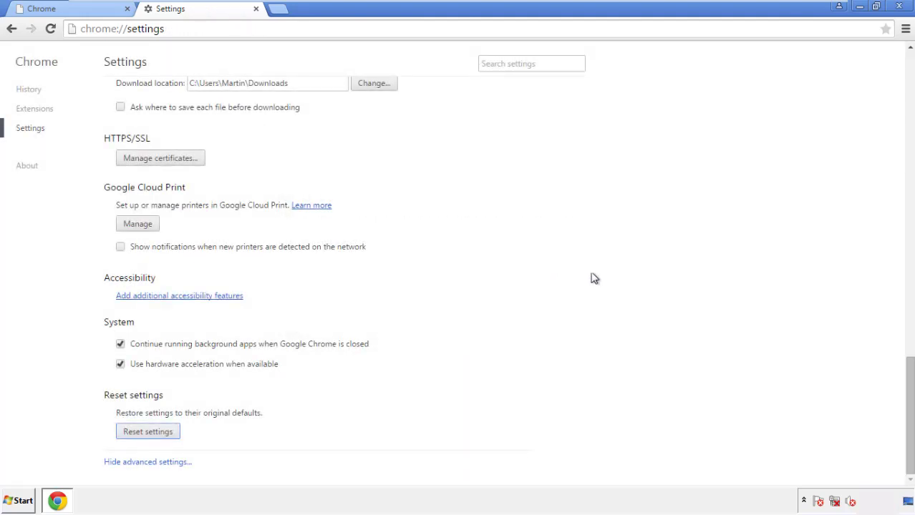
pyautogui.click(899, 5)
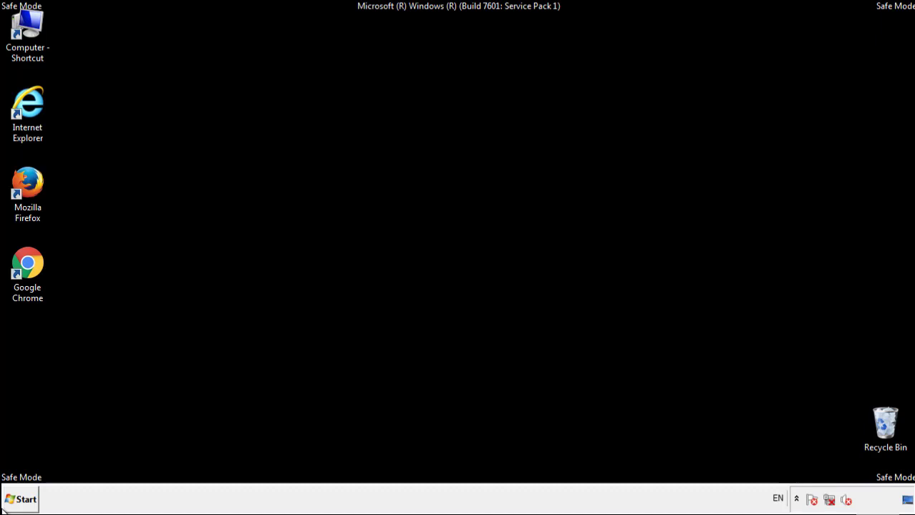
# - Remove the Search Mine extension in Firefox's Add-ons Manager, then close Firefox
pyautogui.doubleClick(35, 178)
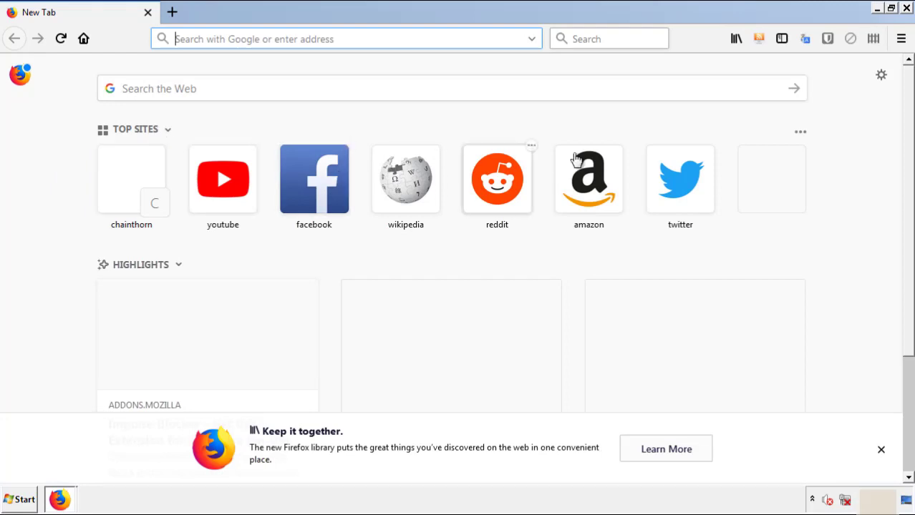
pyautogui.click(900, 39)
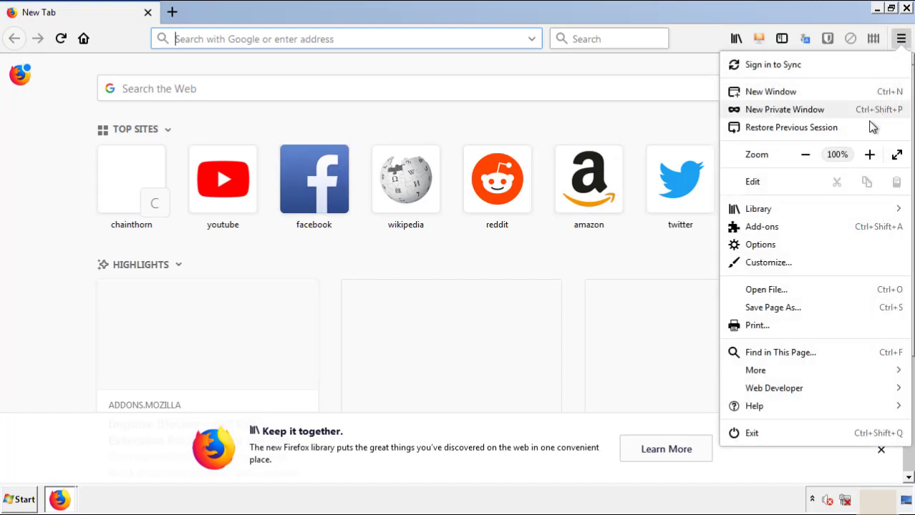
pyautogui.click(761, 226)
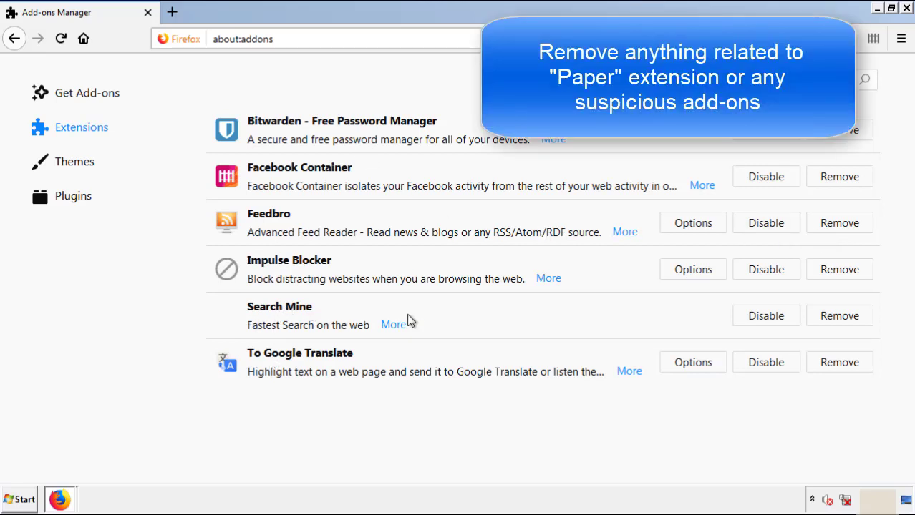
pyautogui.click(834, 322)
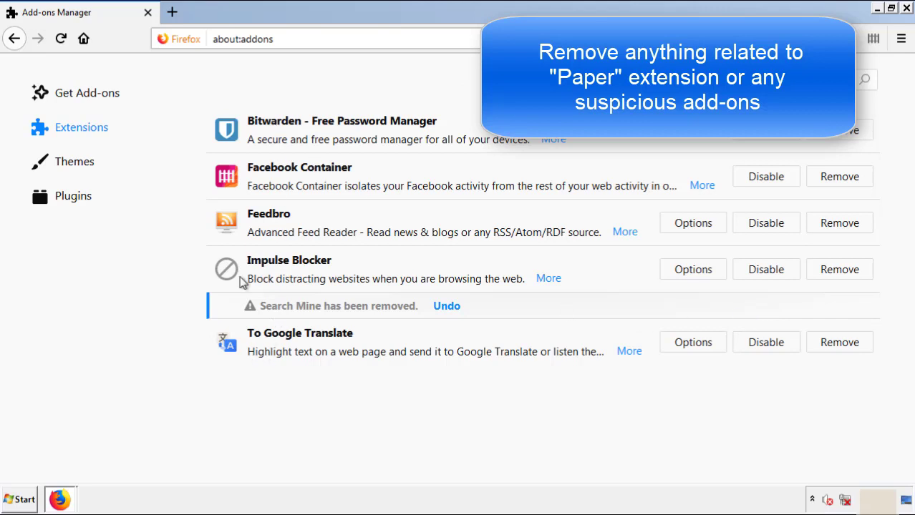
pyautogui.click(906, 8)
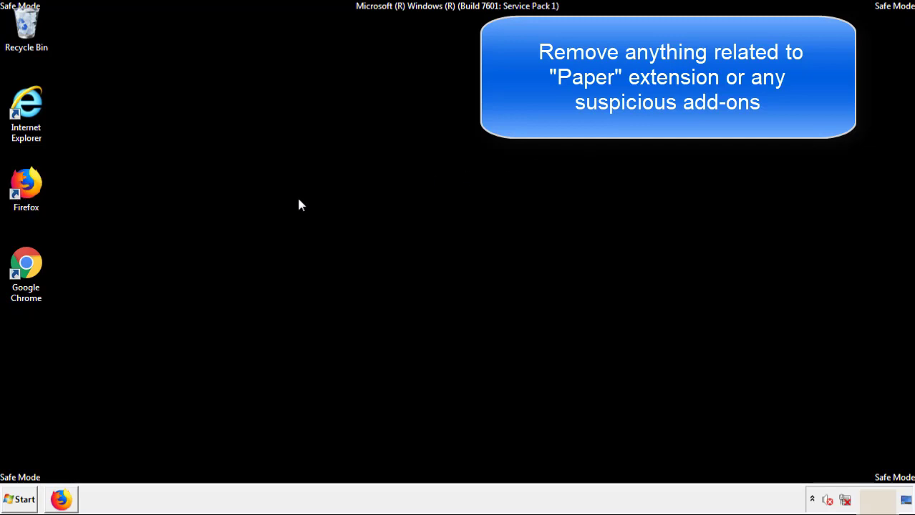
# - Launch Chrome and go to its Extensions page via More tools
pyautogui.doubleClick(25, 279)
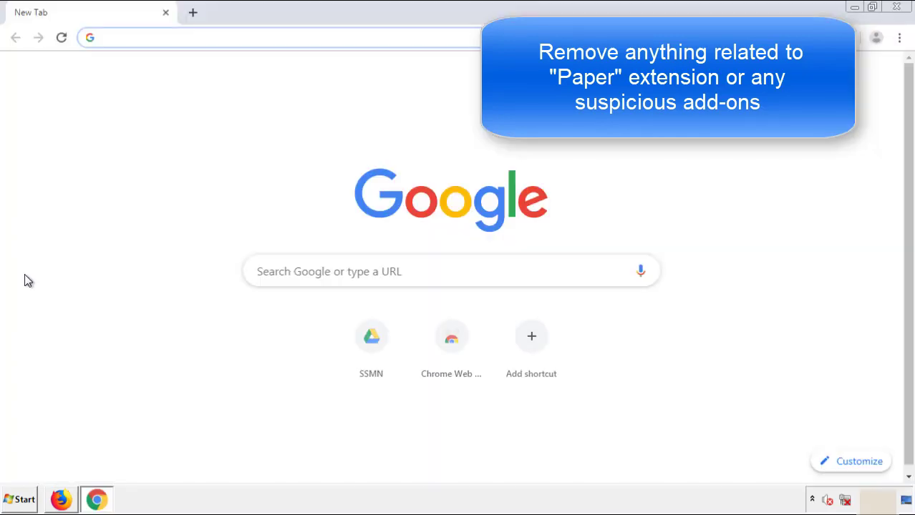
pyautogui.click(899, 37)
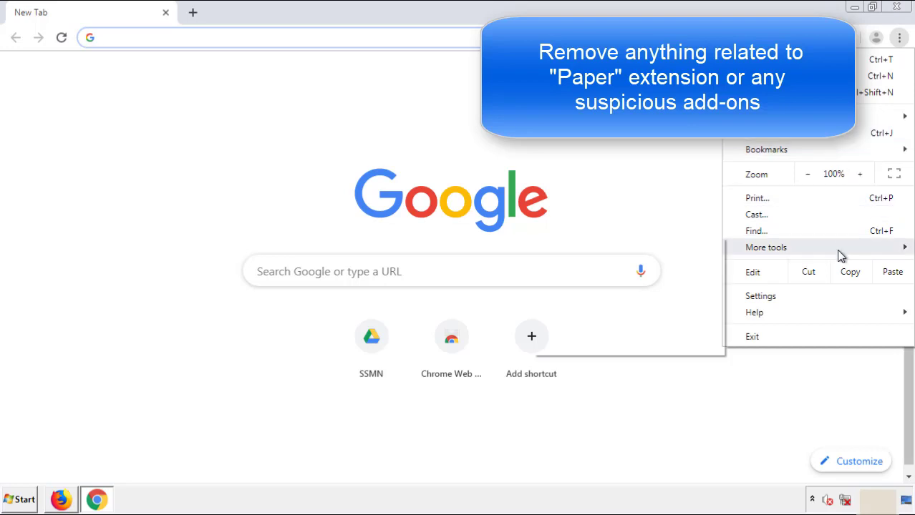
pyautogui.moveTo(807, 249)
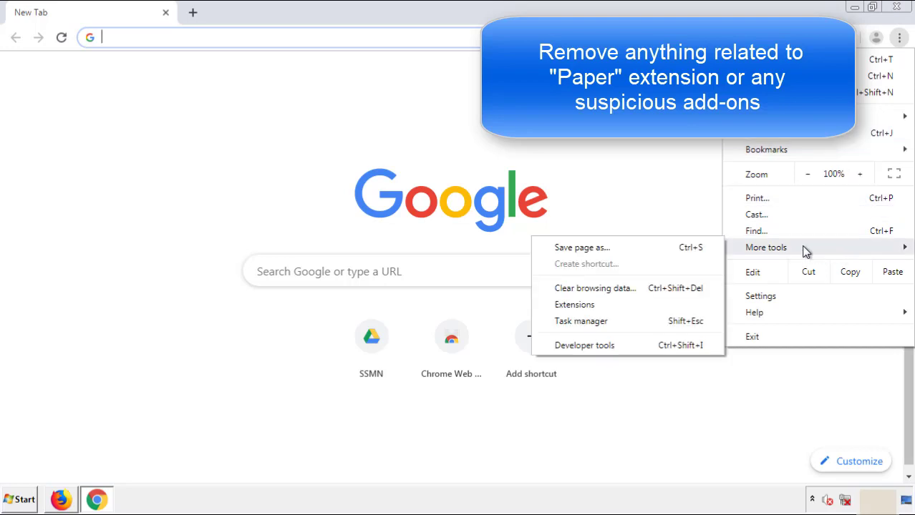
pyautogui.click(581, 304)
# - Remove the Search Mine extension, close Chrome and bring up the Start menu
pyautogui.scroll(-5, 264, 249)
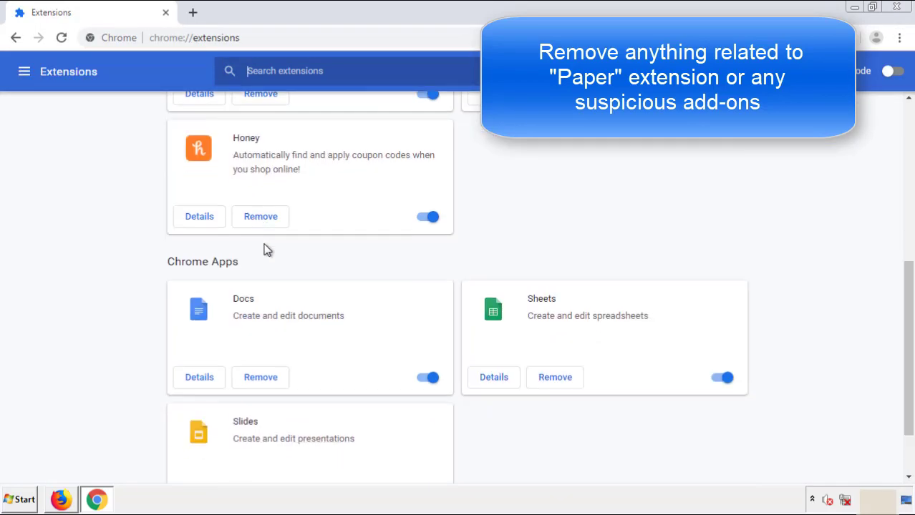
pyautogui.scroll(5, 358, 259)
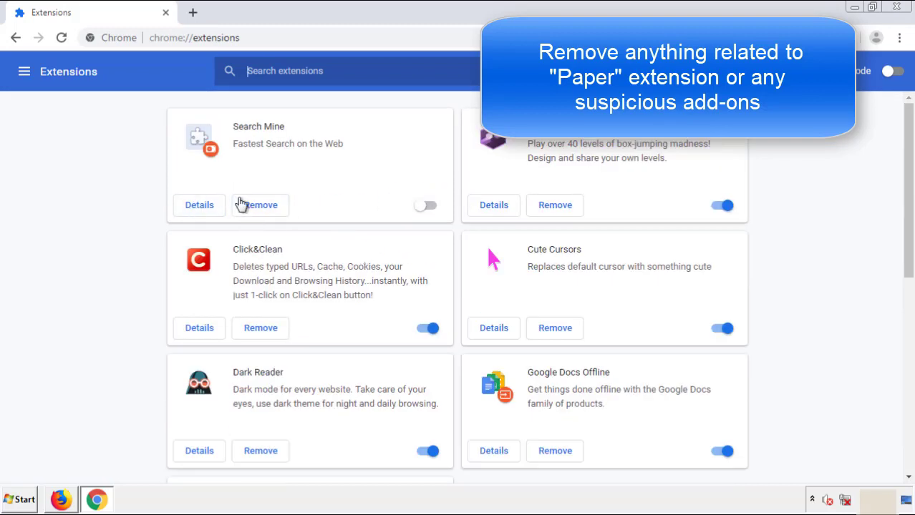
pyautogui.click(259, 206)
pyautogui.press('Return')
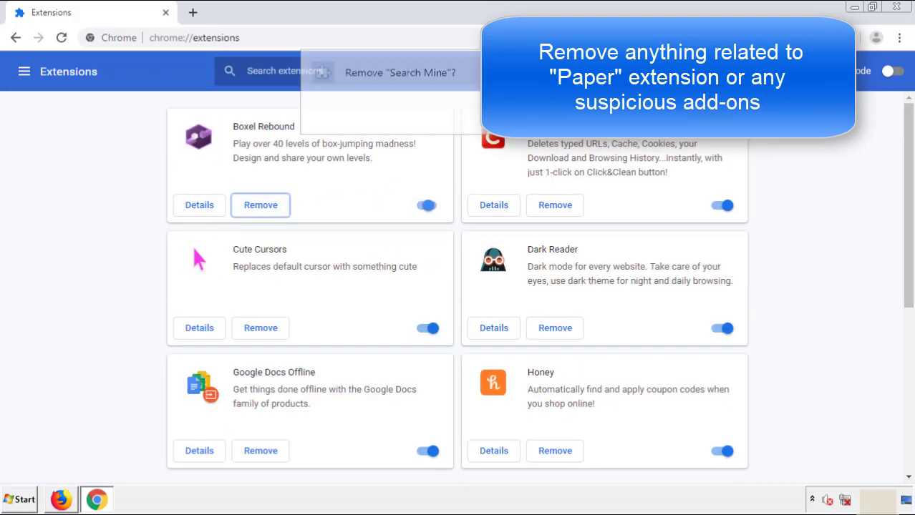
pyautogui.click(897, 7)
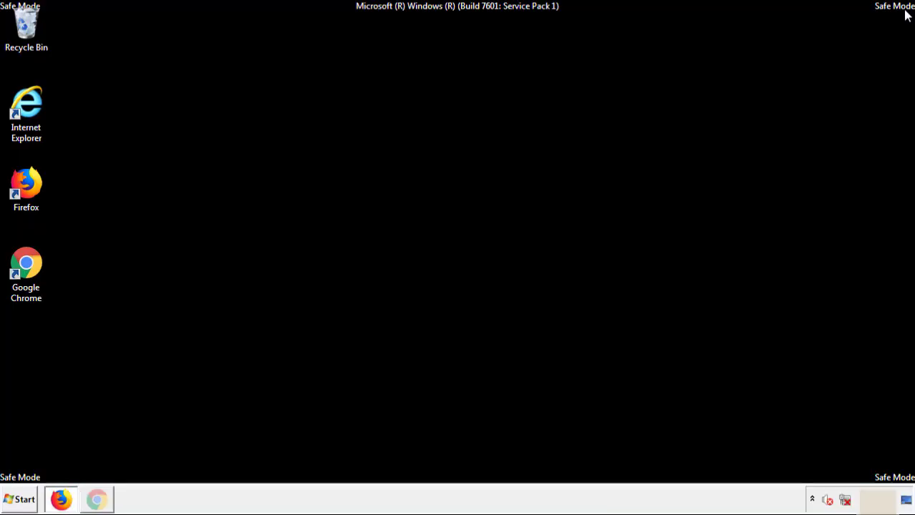
pyautogui.click(20, 500)
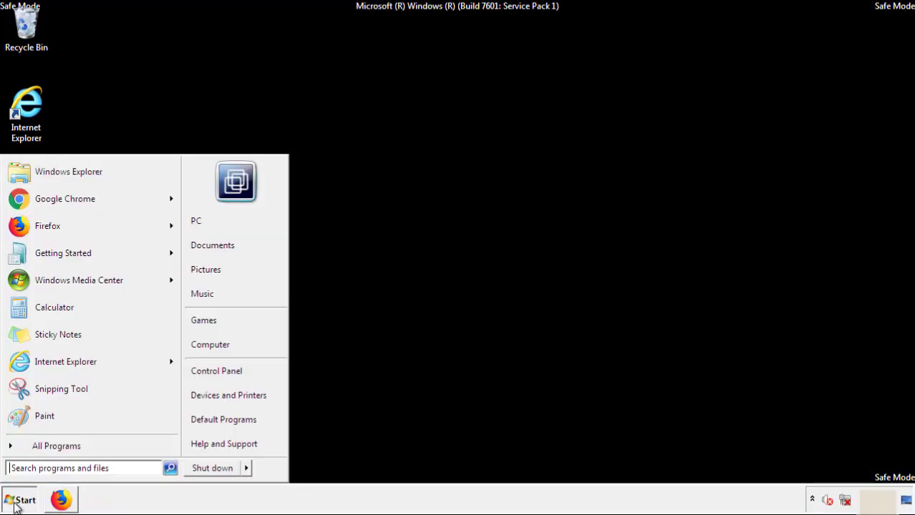